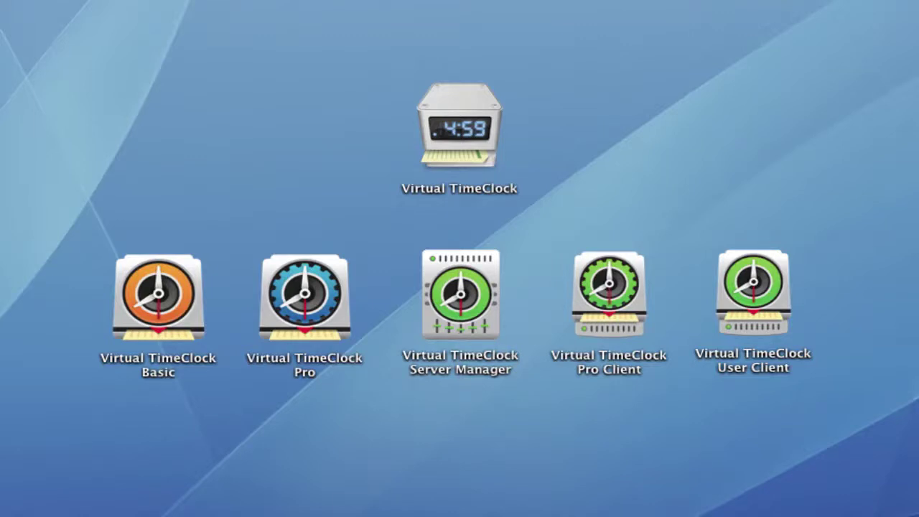
Step: Launch Virtual TimeClock Pro and unlock the status of the employee Out since Feb 17 with their password
double_click(293, 291)
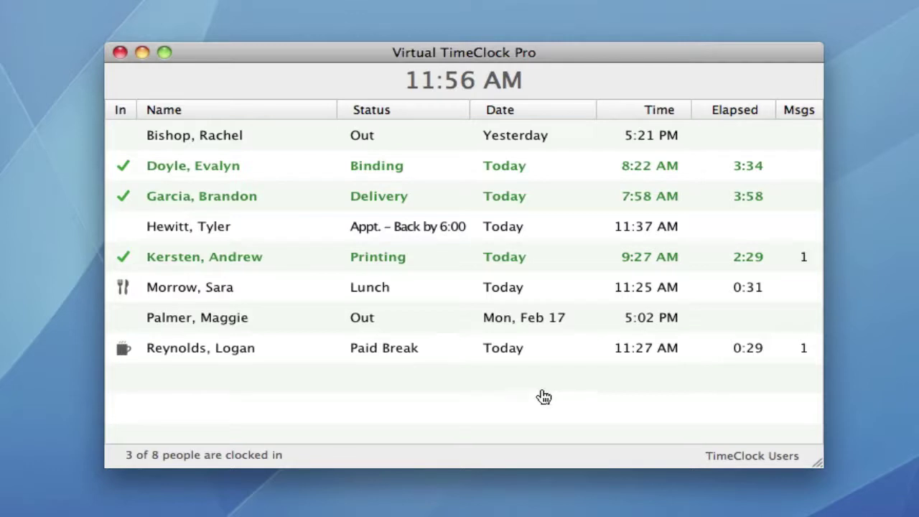
double_click(436, 320)
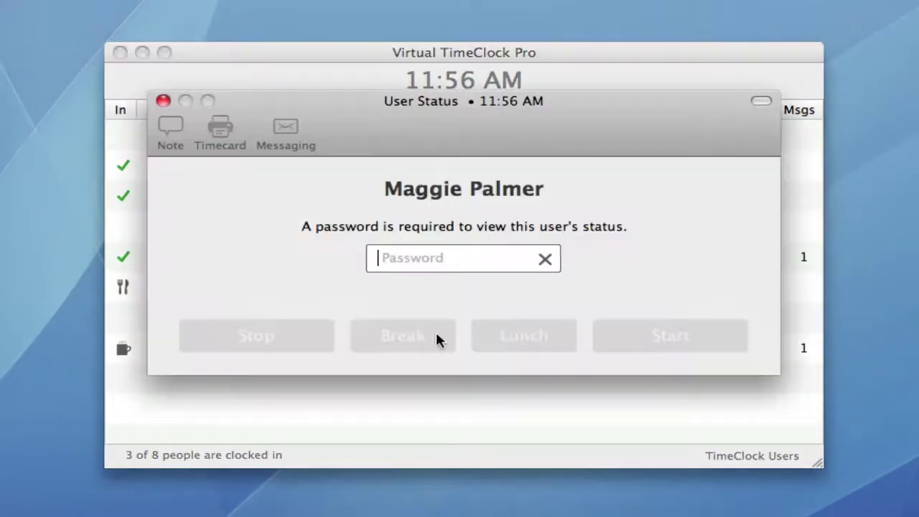
type("1")
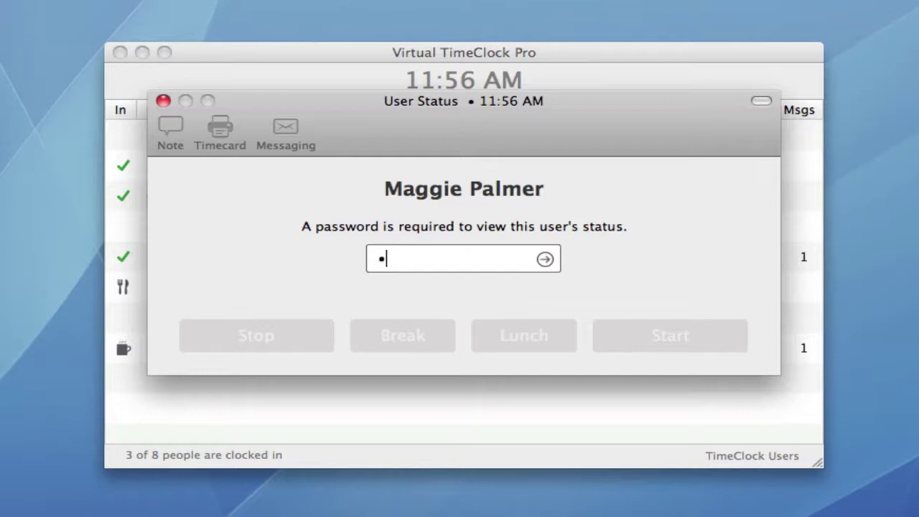
type("23456")
key("Return")
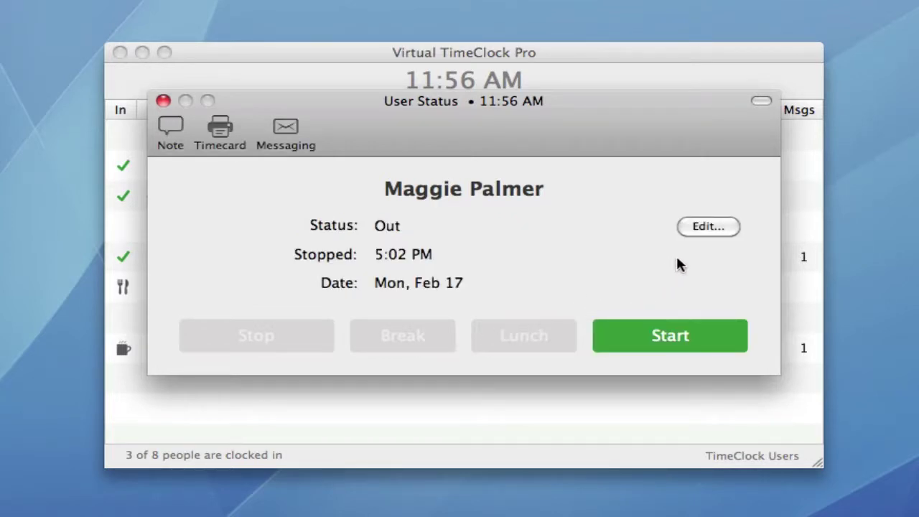
Step: Look over the out memo choices, keep Out, and cancel the memo edit
left_click(697, 226)
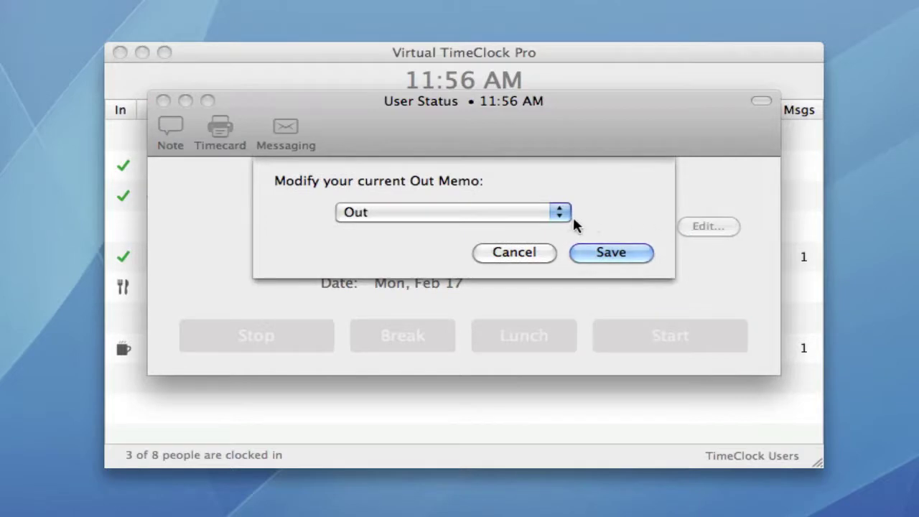
left_click(561, 214)
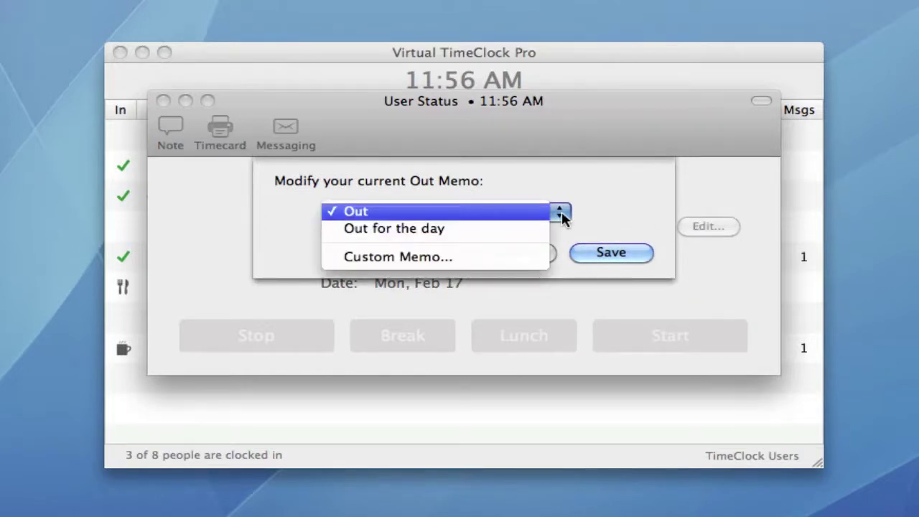
left_click(563, 216)
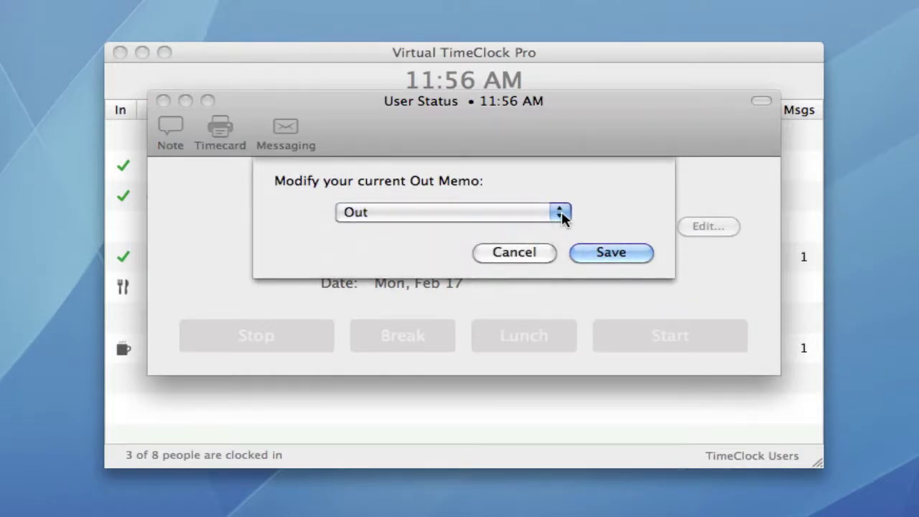
left_click(531, 252)
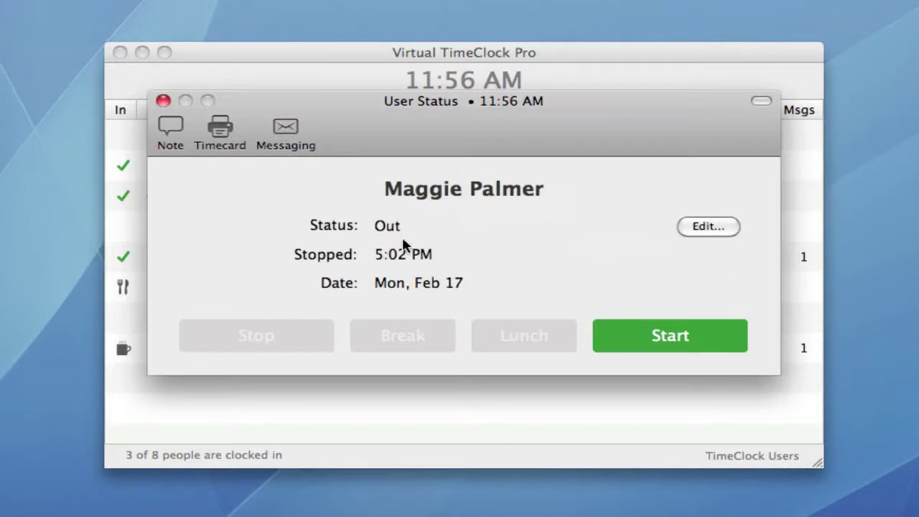
Step: Clock the employee in on the Delivery activity, leaving the note field hidden
left_click(172, 133)
left_click(172, 133)
left_click(642, 336)
left_click(658, 371)
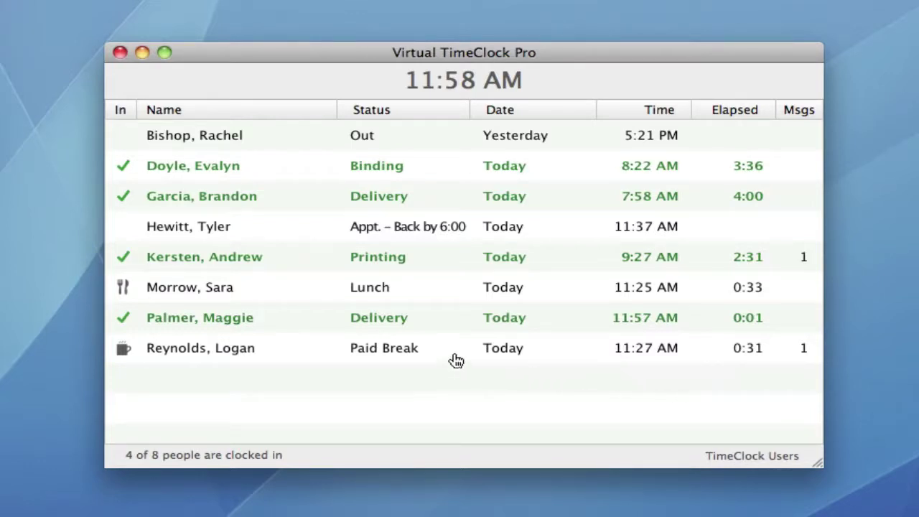
Step: Reopen the employee's status window and unlock it with their password
double_click(445, 321)
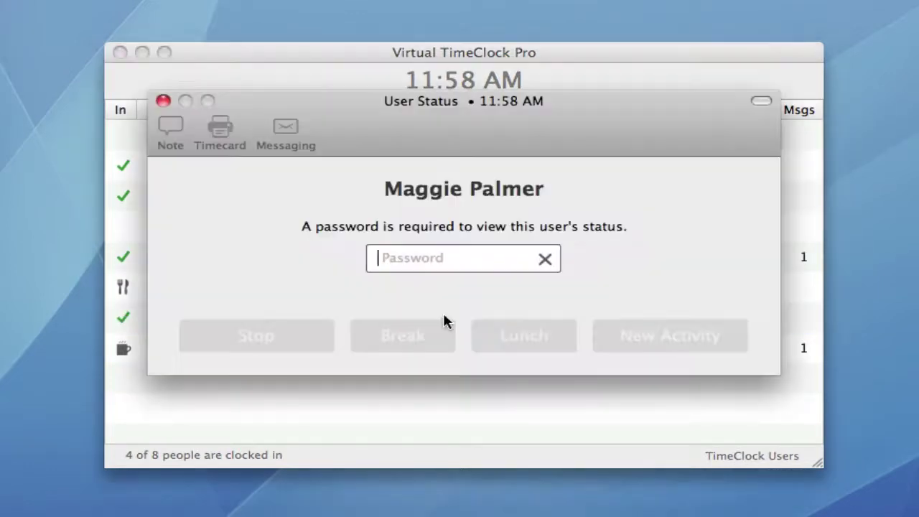
type("••••••")
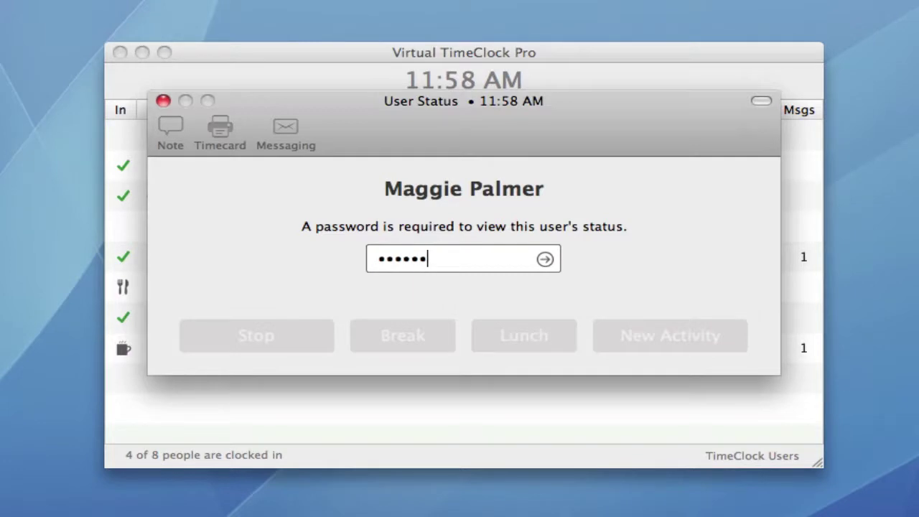
key("Return")
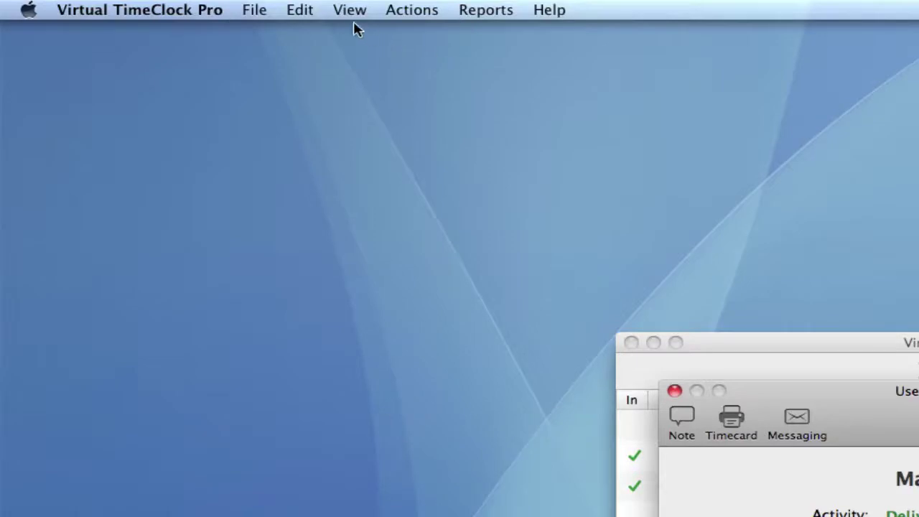
Step: Switch the status window to large icons, hide and restore its toolbar, then close it
left_click(351, 13)
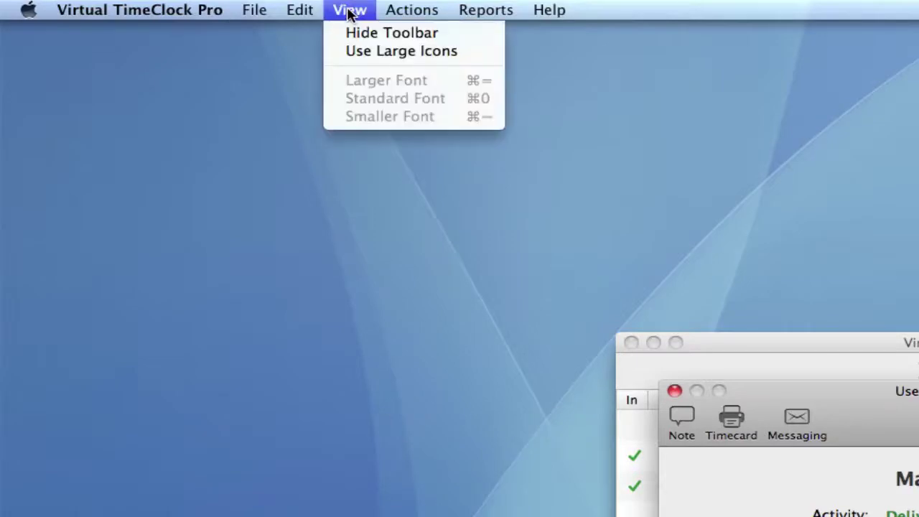
left_click(350, 51)
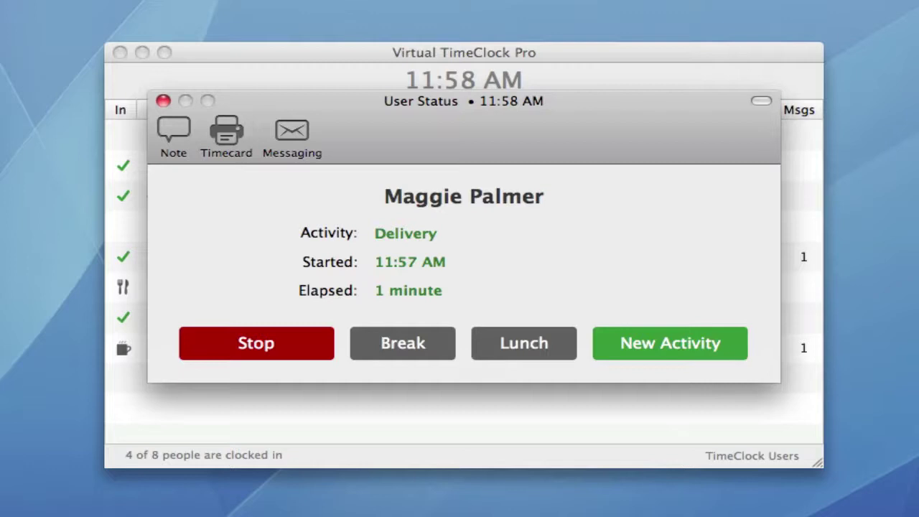
key("super+alt+t")
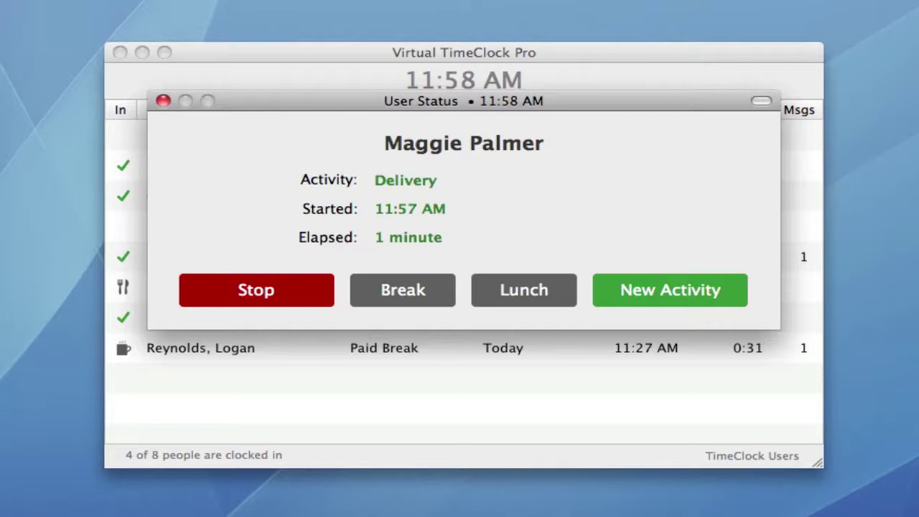
key("super+alt+t")
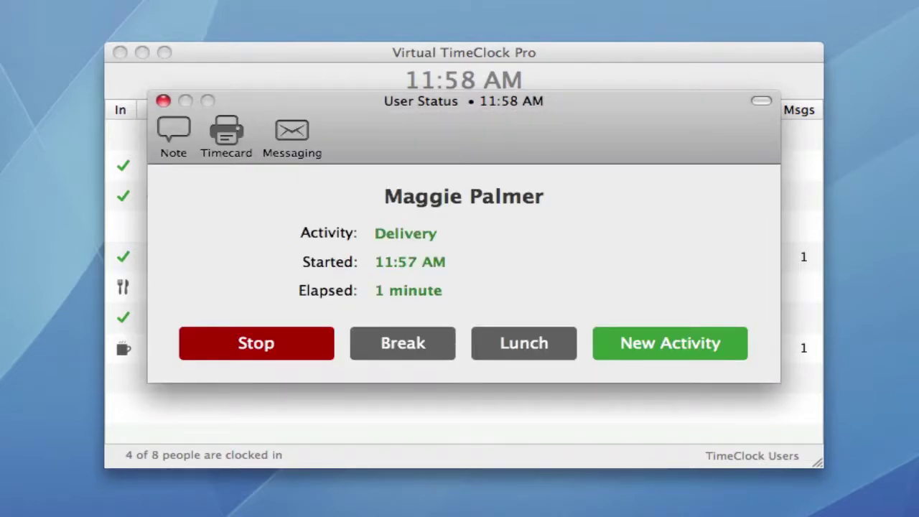
left_click(163, 102)
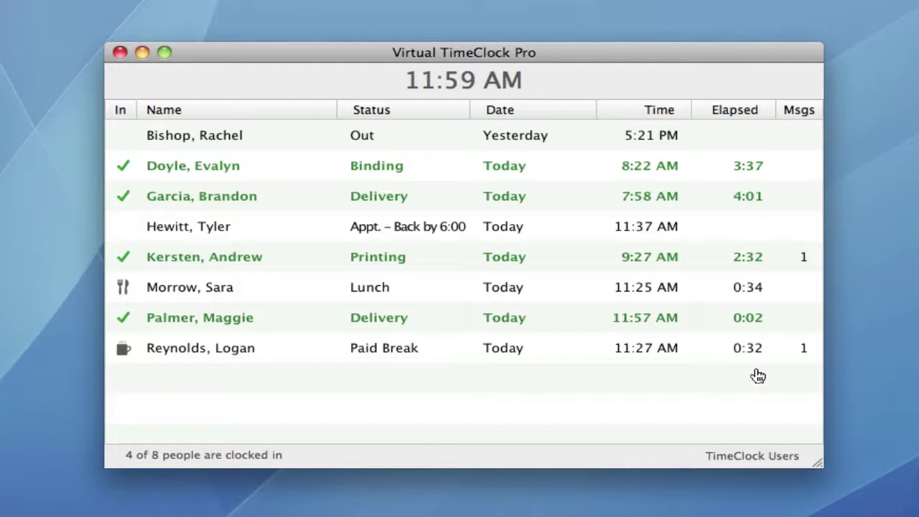
Step: Enter administration mode with the administrator password
key("super+shift+a")
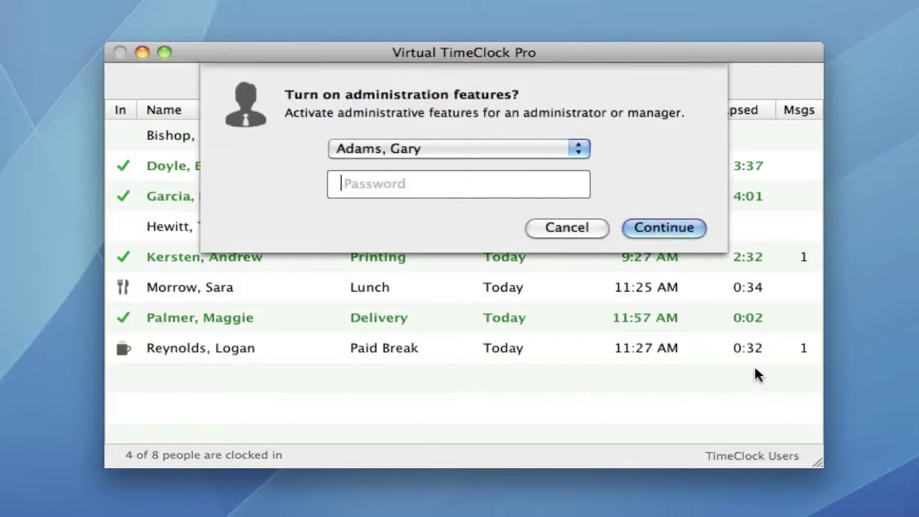
type("aaaa")
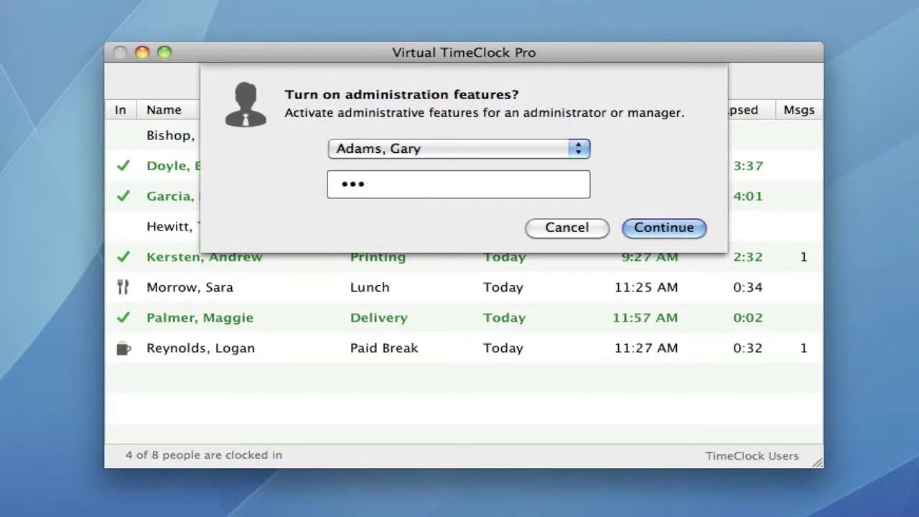
key("Return")
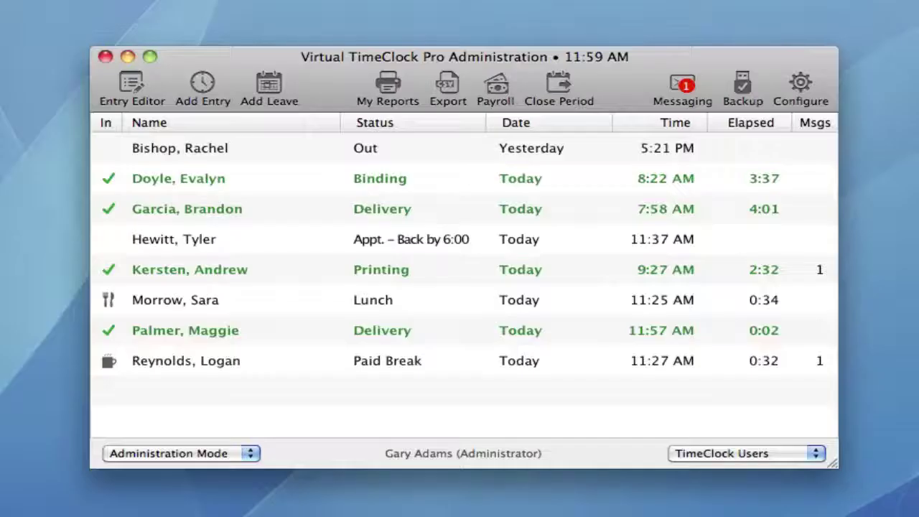
Step: Uncheck the Elapsed Time list column in Display Groups, save, and close the settings
left_click(797, 93)
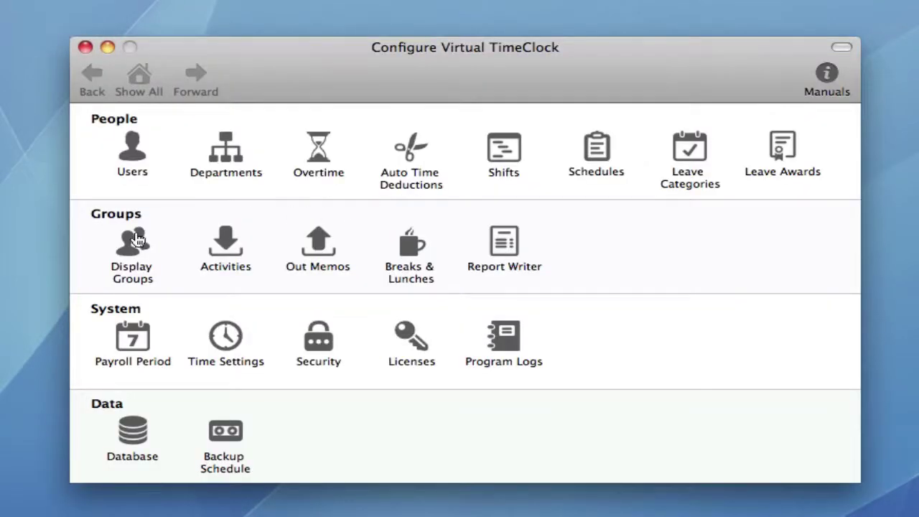
left_click(132, 240)
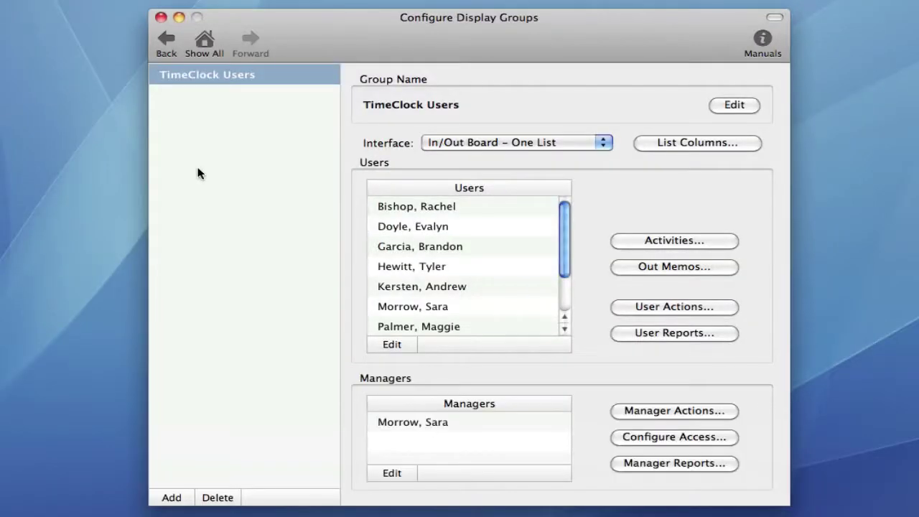
left_click(665, 146)
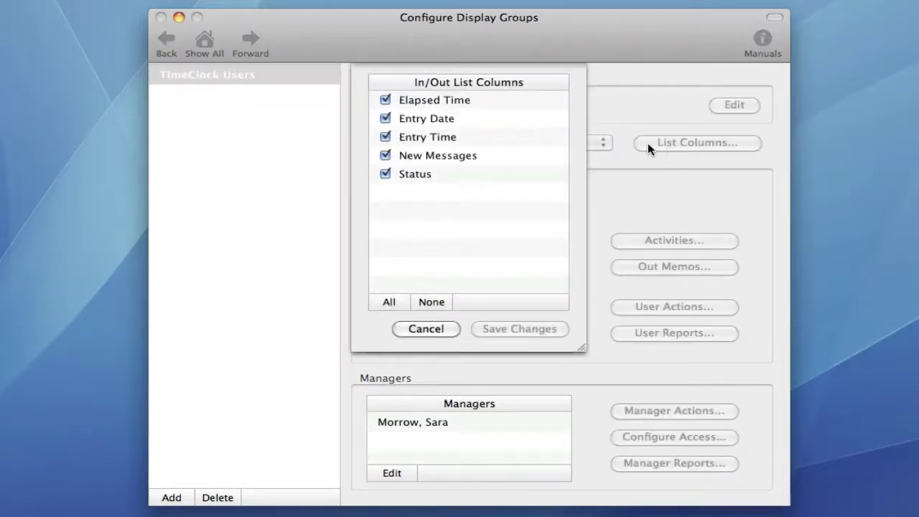
left_click(388, 100)
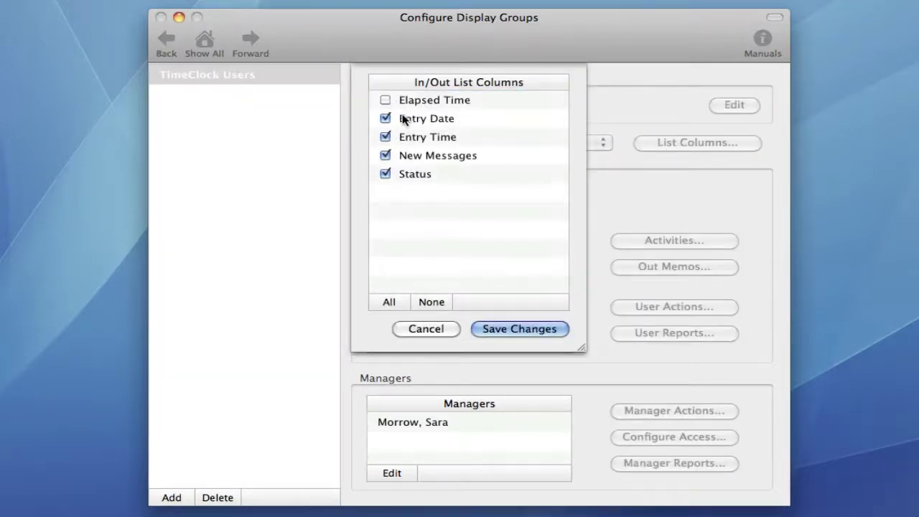
left_click(515, 327)
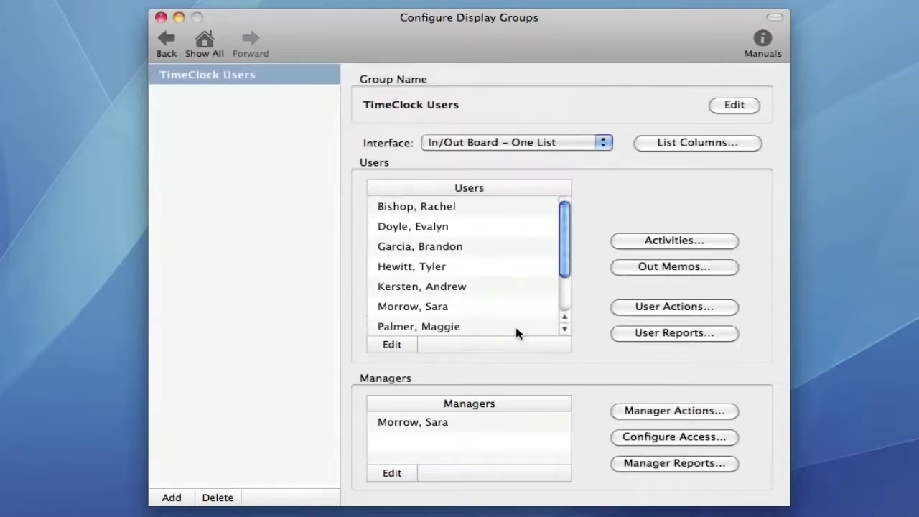
left_click(161, 18)
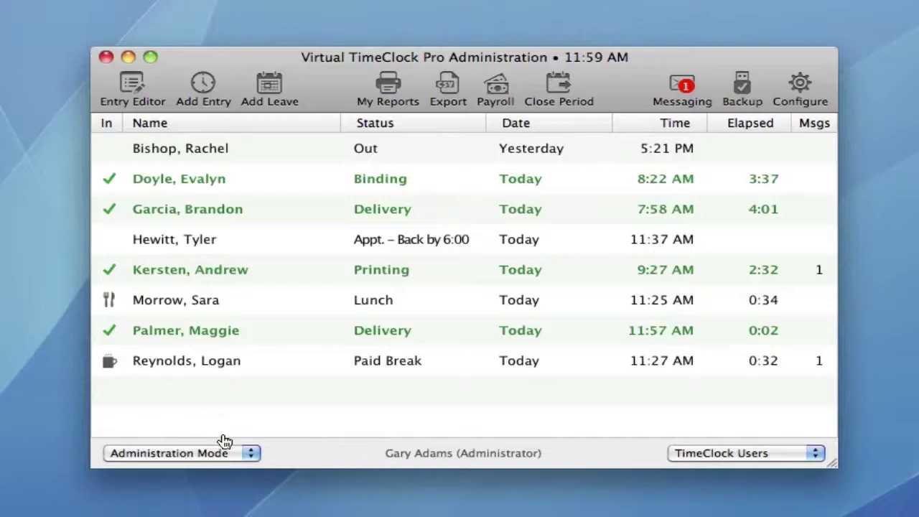
Step: Switch the program from Administration Mode to User Mode
left_click(231, 453)
left_click(237, 467)
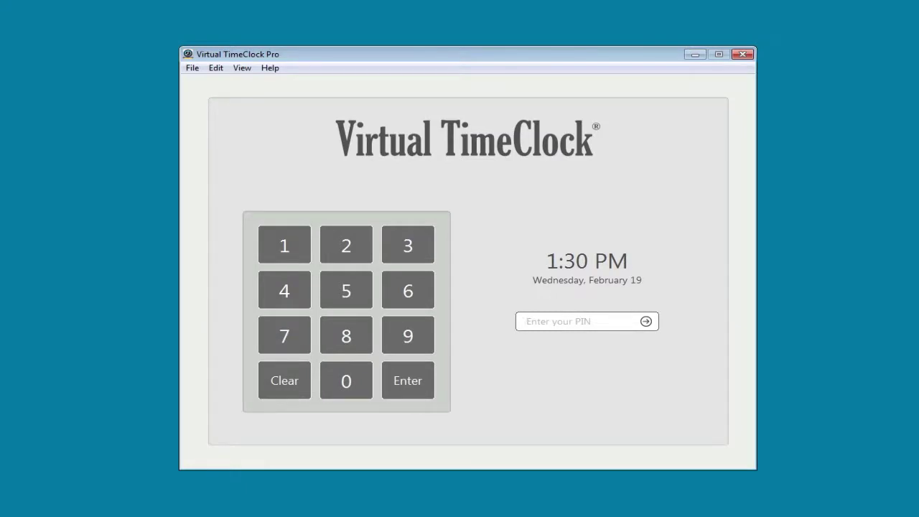
Step: Check the View menu's display size and full-screen options
left_click(243, 68)
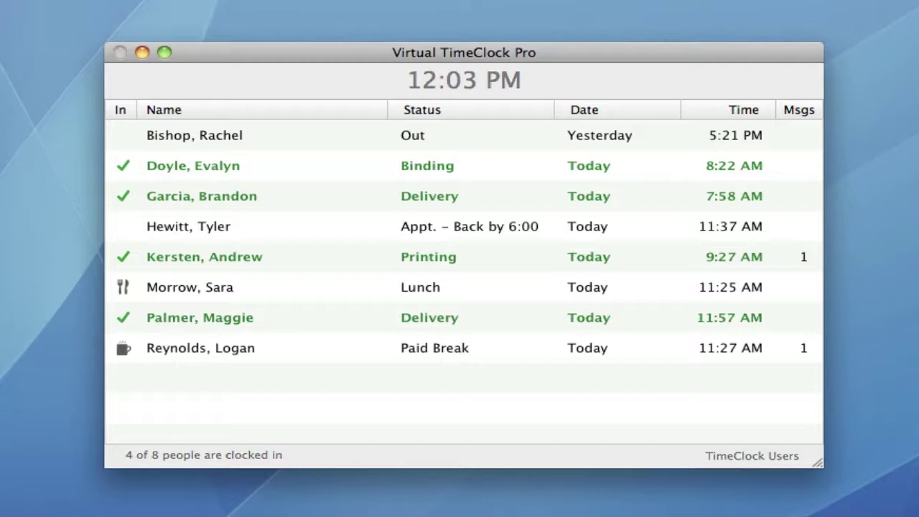
Step: Re-enable administration with the admin password and open the Paid Break employee's status details
key("super+shift+a")
type("1234")
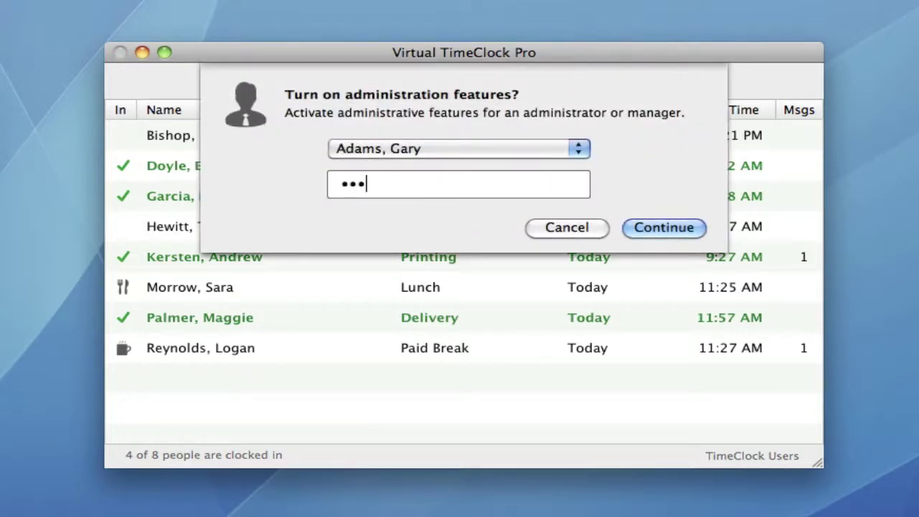
key("Return")
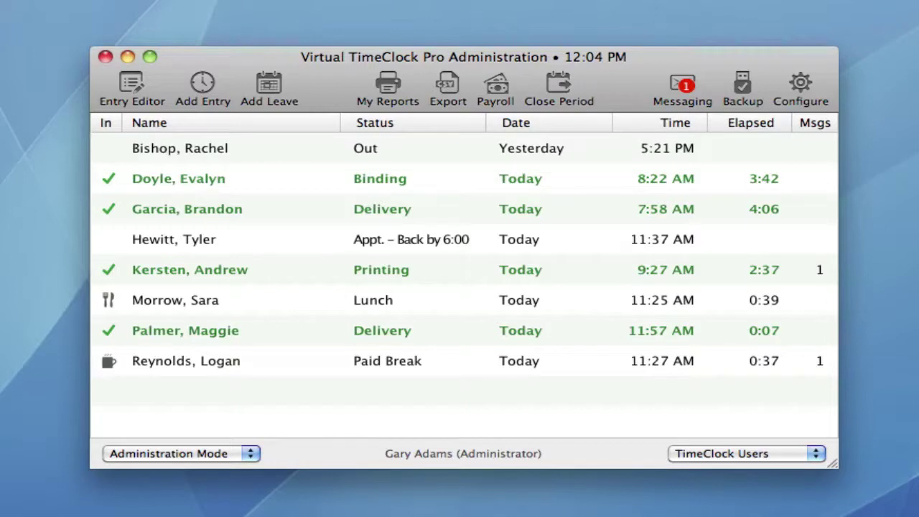
double_click(522, 362)
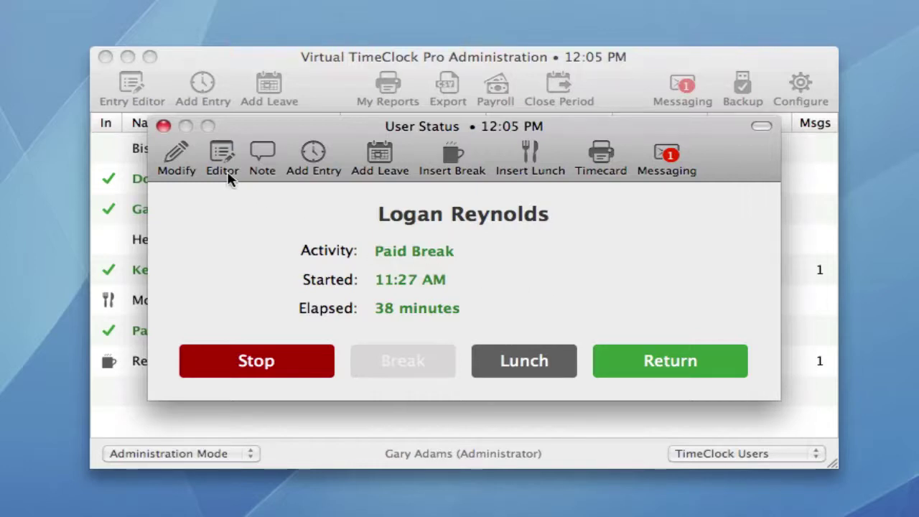
left_click(164, 126)
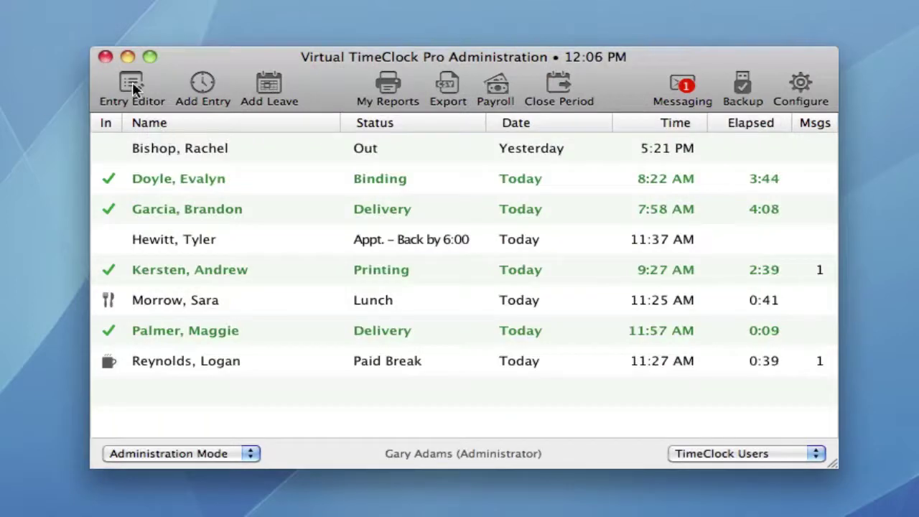
left_click(132, 85)
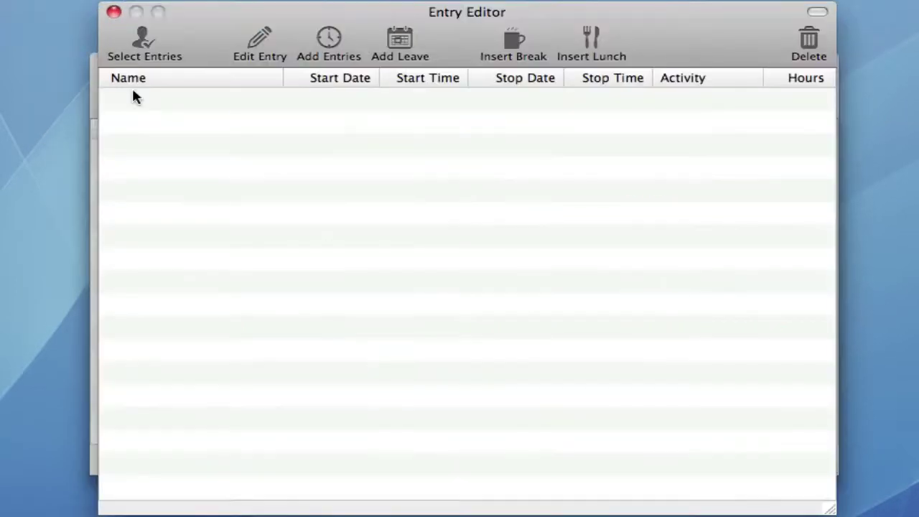
left_click(138, 36)
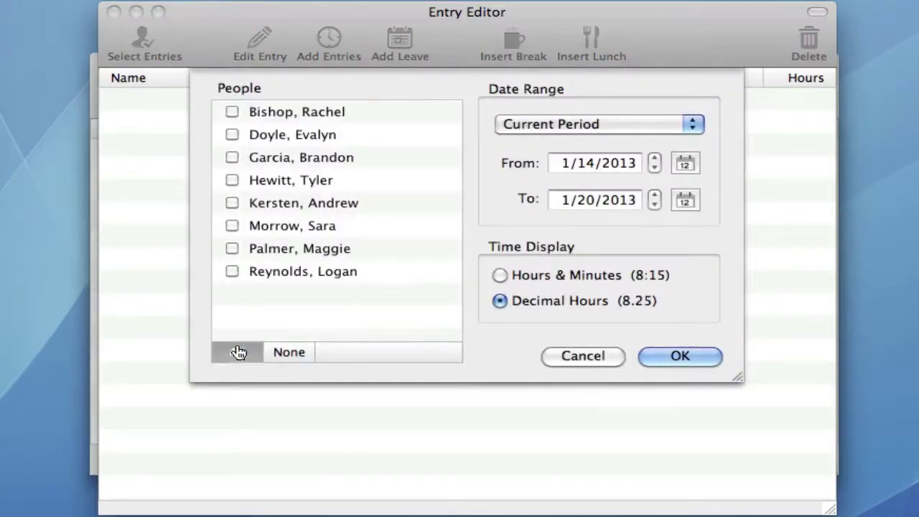
left_click(238, 352)
left_click(653, 356)
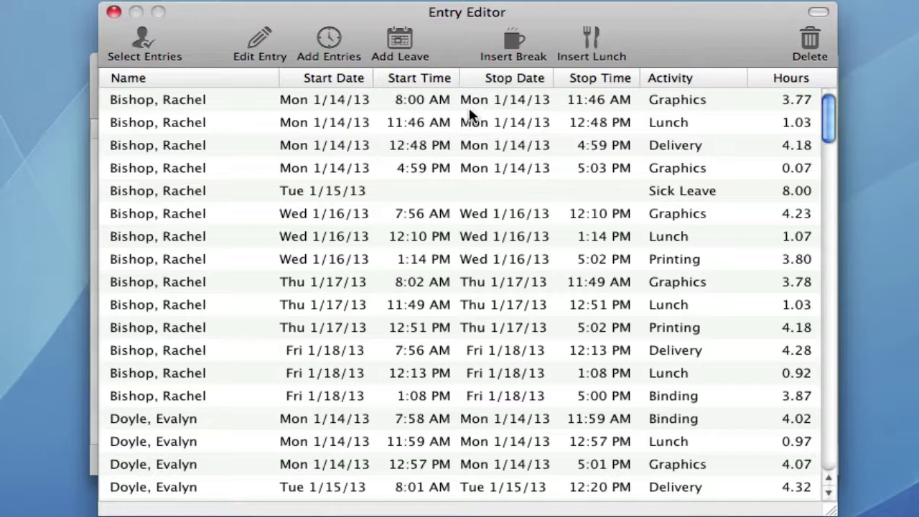
left_click(113, 11)
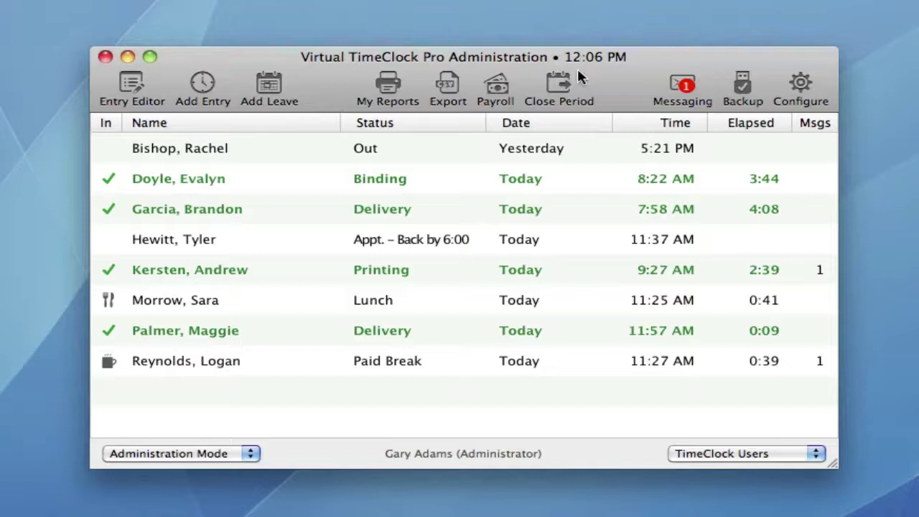
Step: Read the 'New Quotes' message in the administrator's mailbox, then close it and the mailbox
left_click(683, 85)
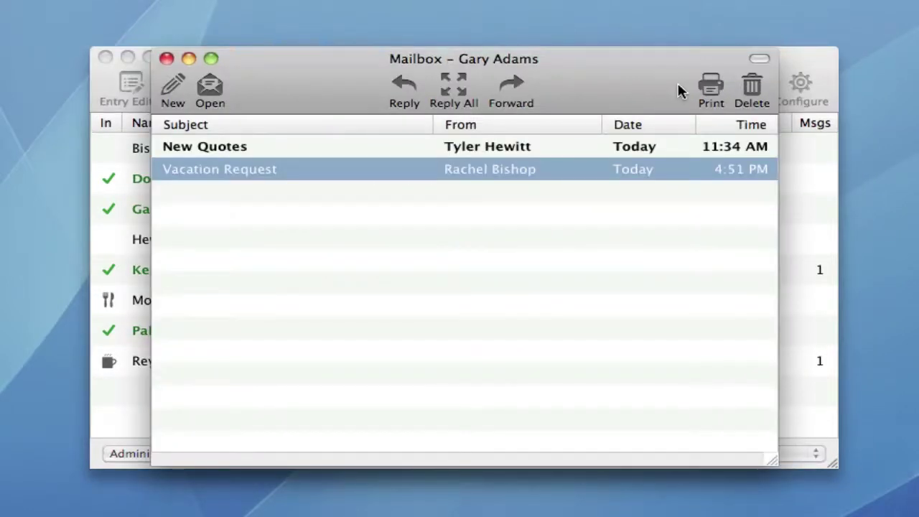
double_click(452, 148)
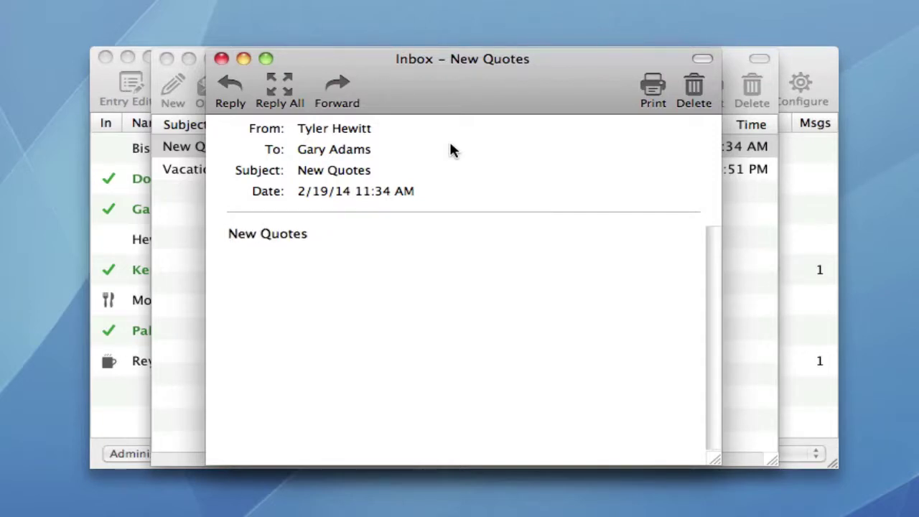
left_click(222, 58)
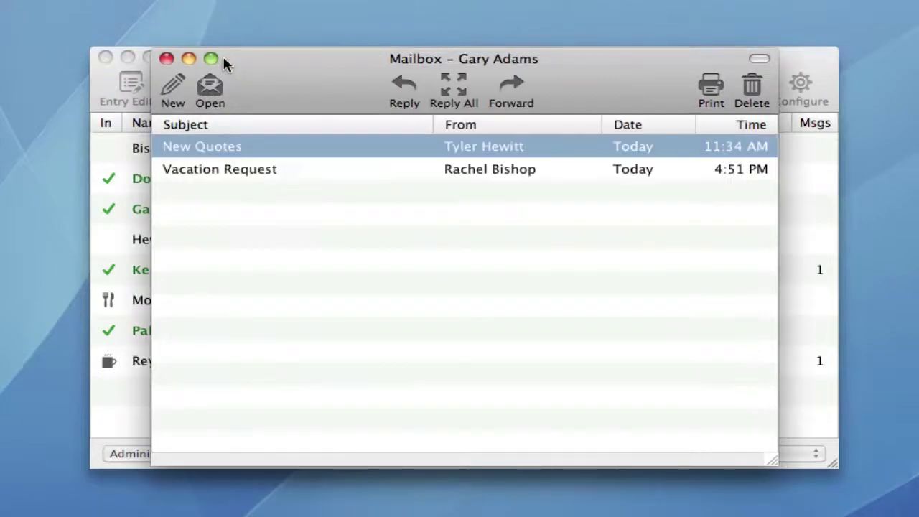
left_click(166, 58)
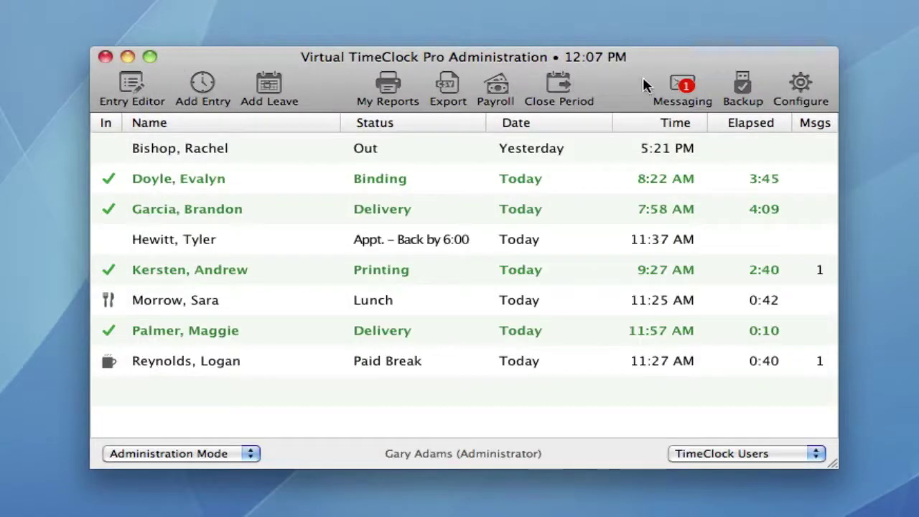
Step: Inspect the user's Auto Deduction, Sales department and Weekly Only overtime settings unchanged, then return to all panels
left_click(799, 84)
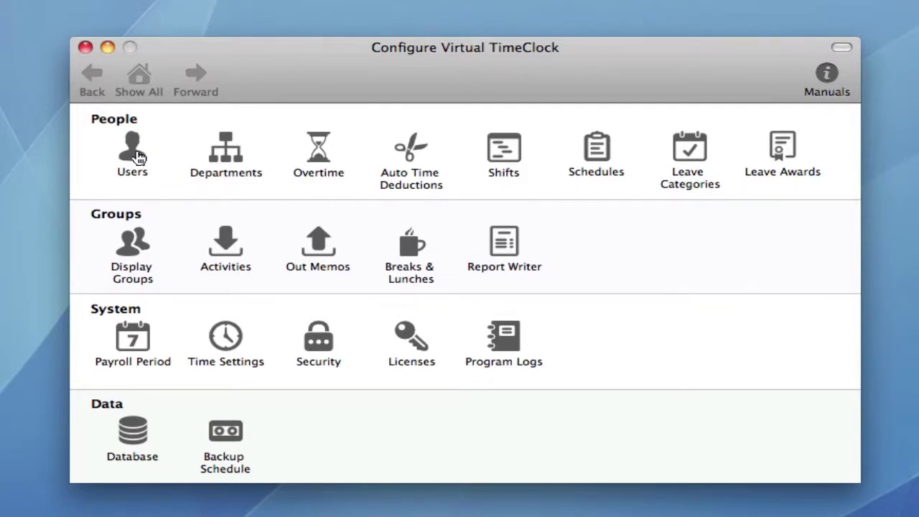
left_click(136, 157)
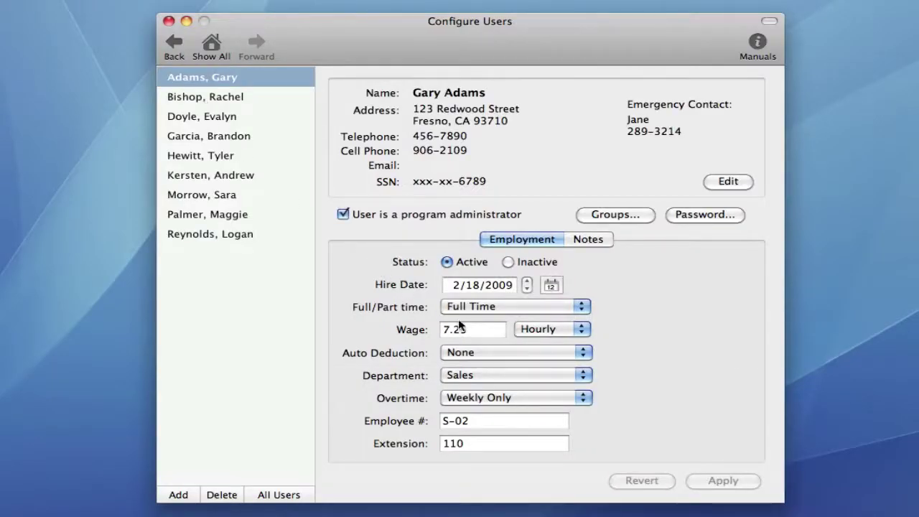
left_click(583, 354)
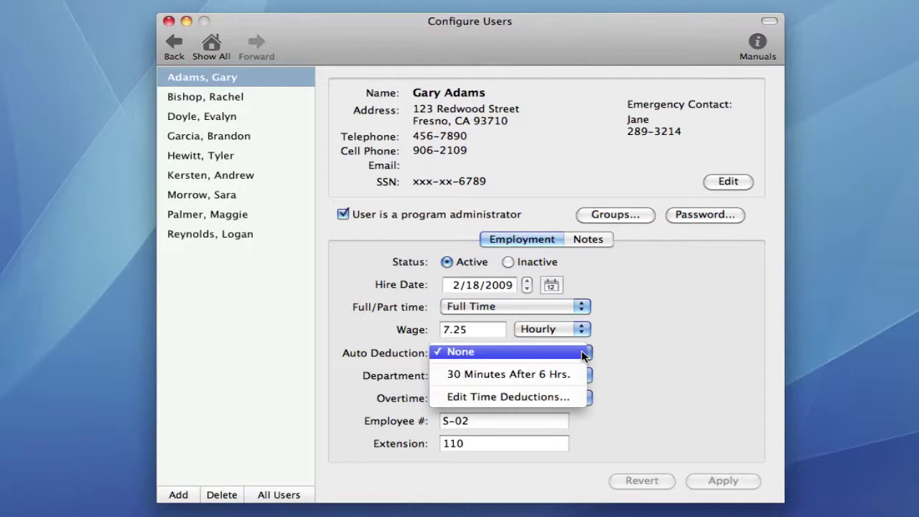
left_click(639, 366)
left_click(581, 376)
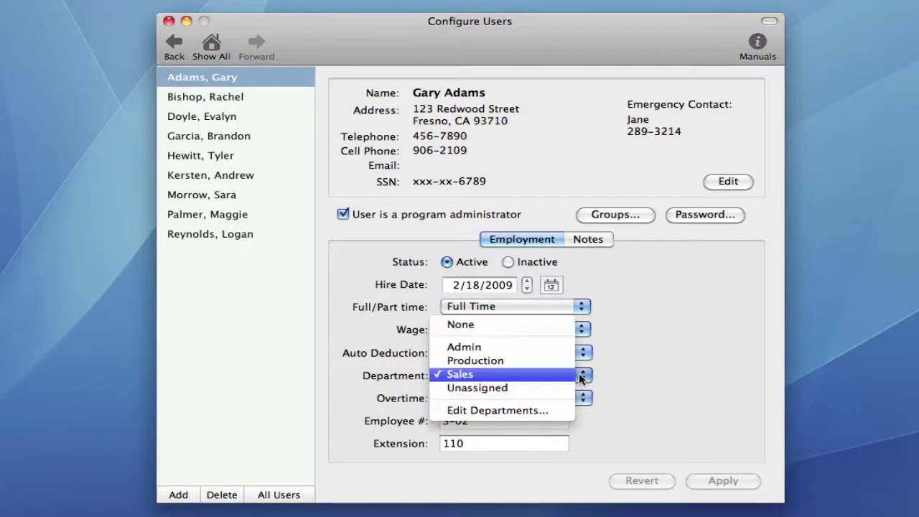
left_click(582, 377)
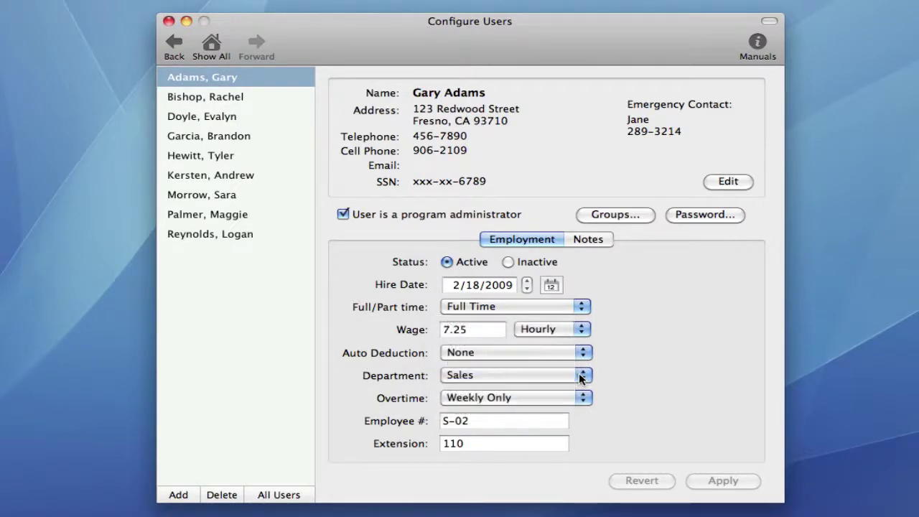
left_click(582, 398)
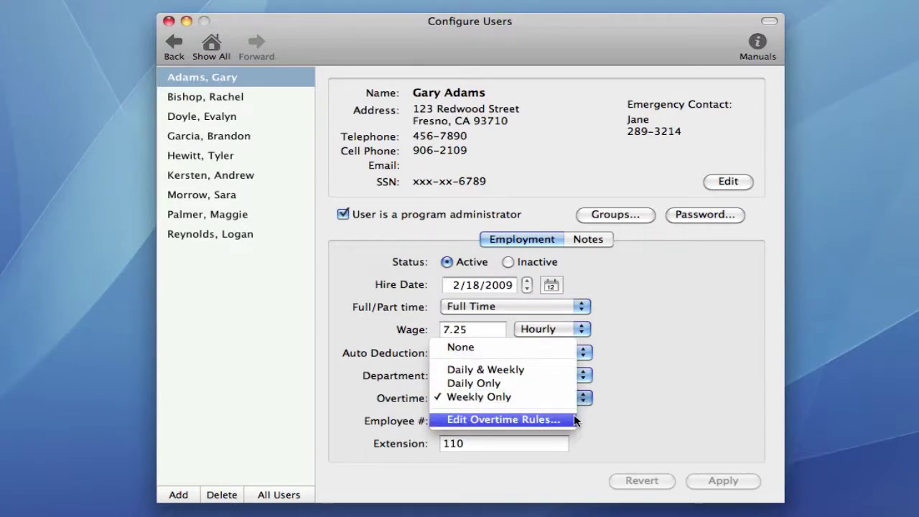
left_click(575, 421)
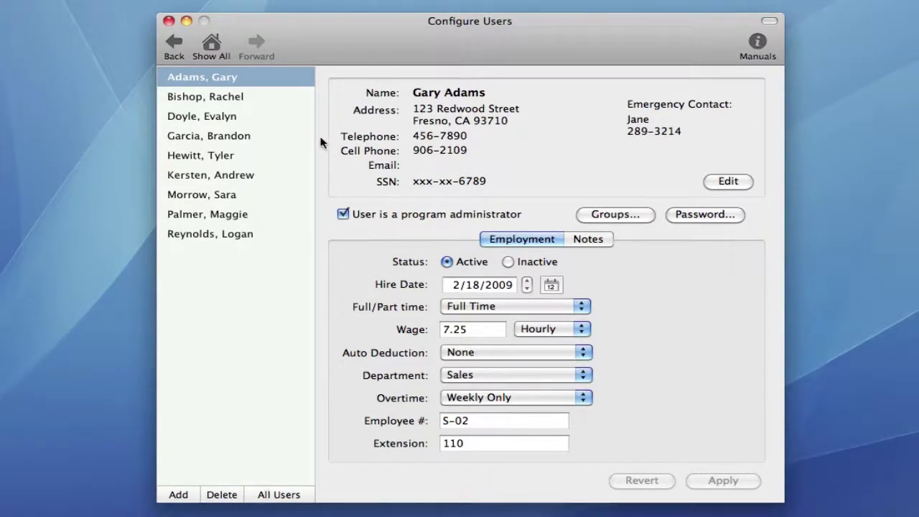
left_click(219, 51)
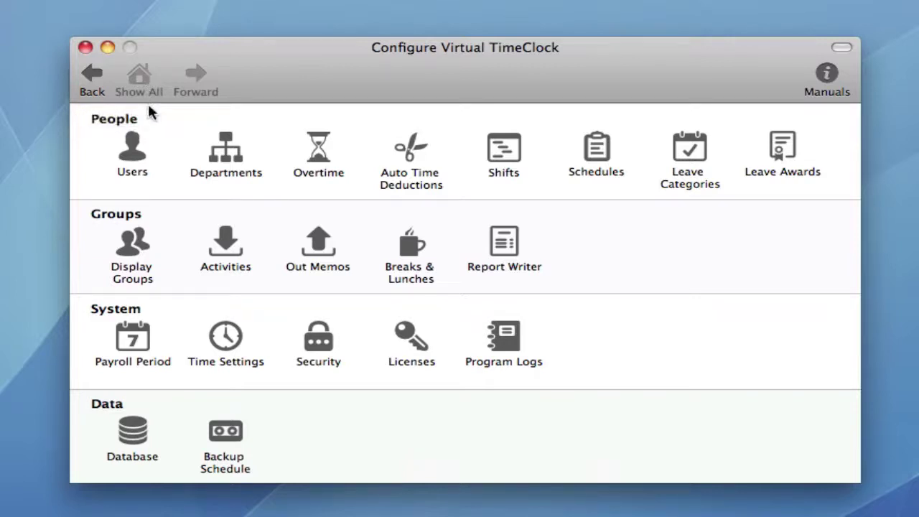
Step: View the Time Settings panel, then close the configuration window
left_click(228, 339)
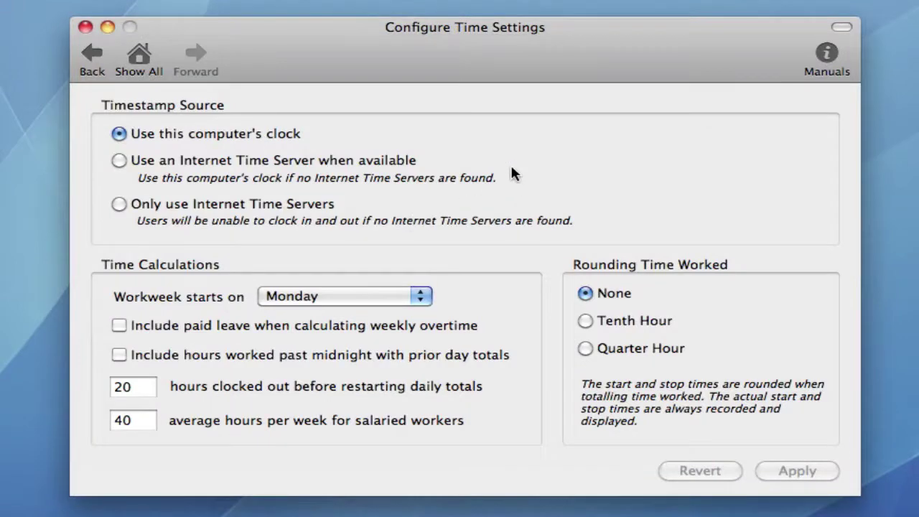
left_click(86, 27)
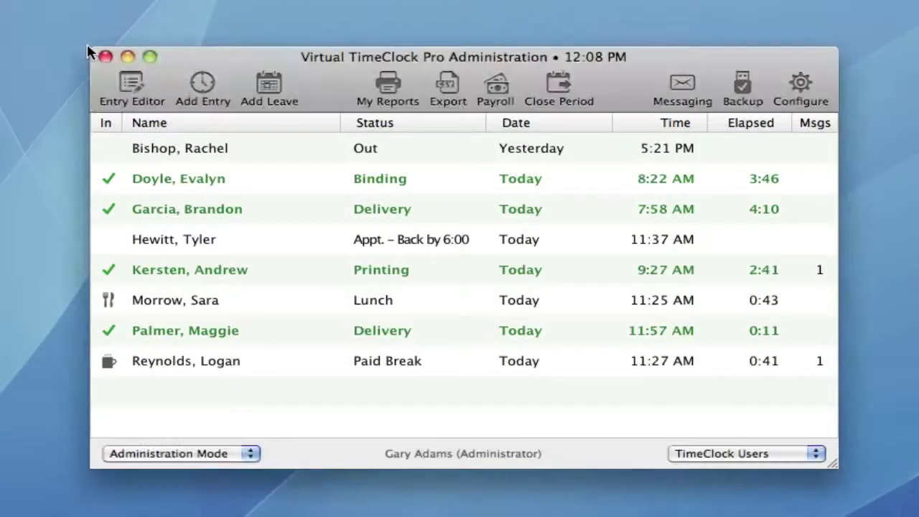